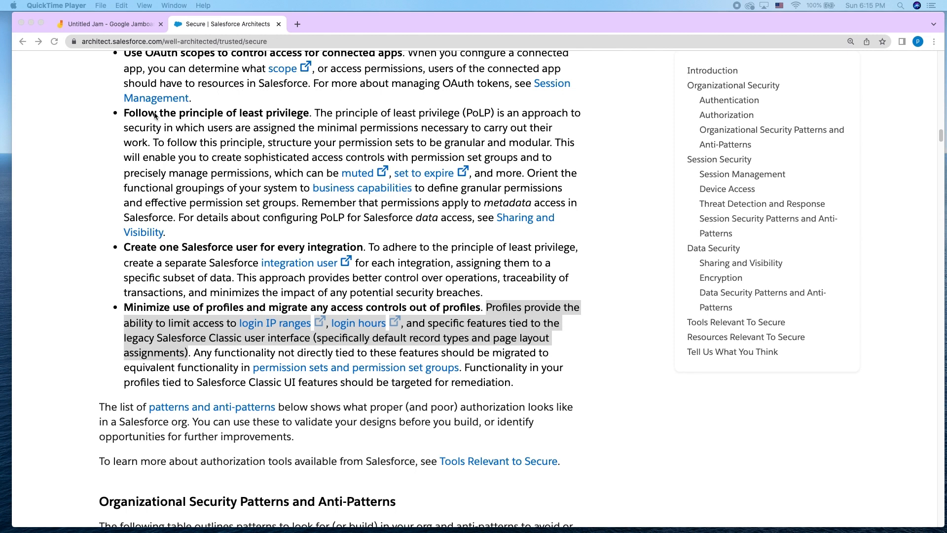
# Step: Review the authorization recommendations and the organizational security patterns table on the Salesforce Architects Secure page
pyautogui.scroll(-3, 239, 265)
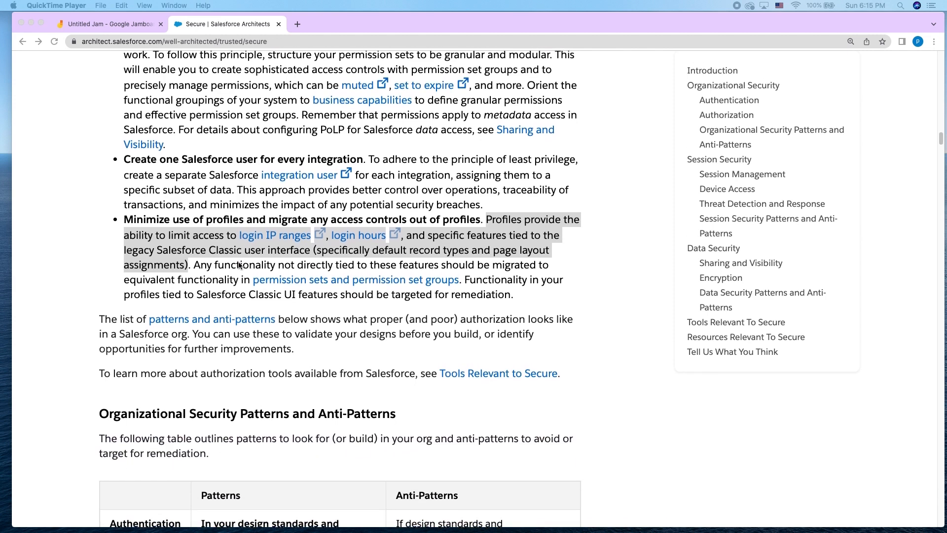
pyautogui.scroll(-1, 237, 267)
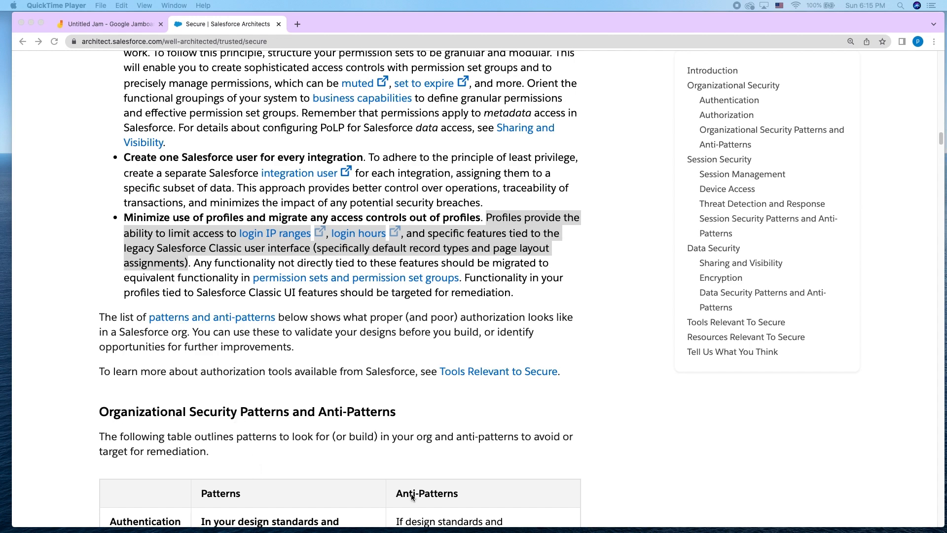
pyautogui.scroll(-5, 326, 456)
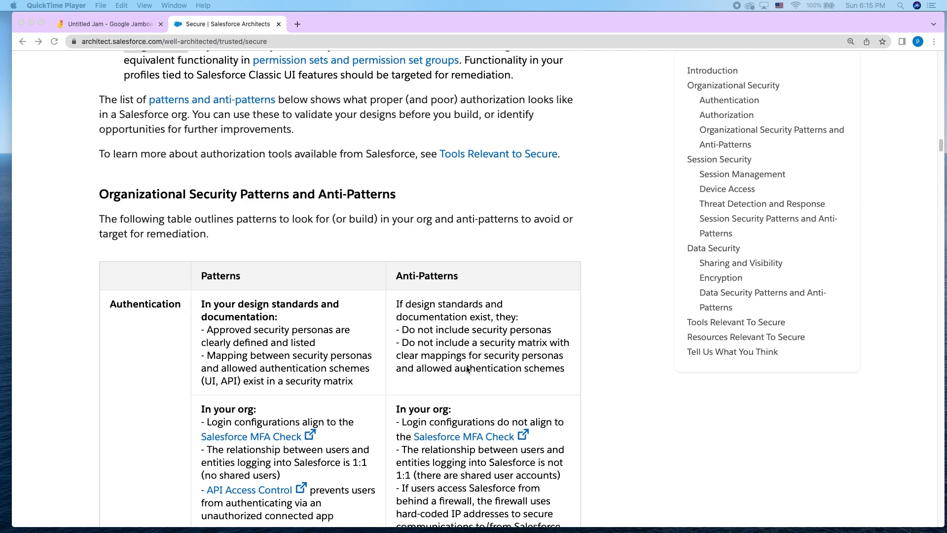
pyautogui.scroll(4, 308, 371)
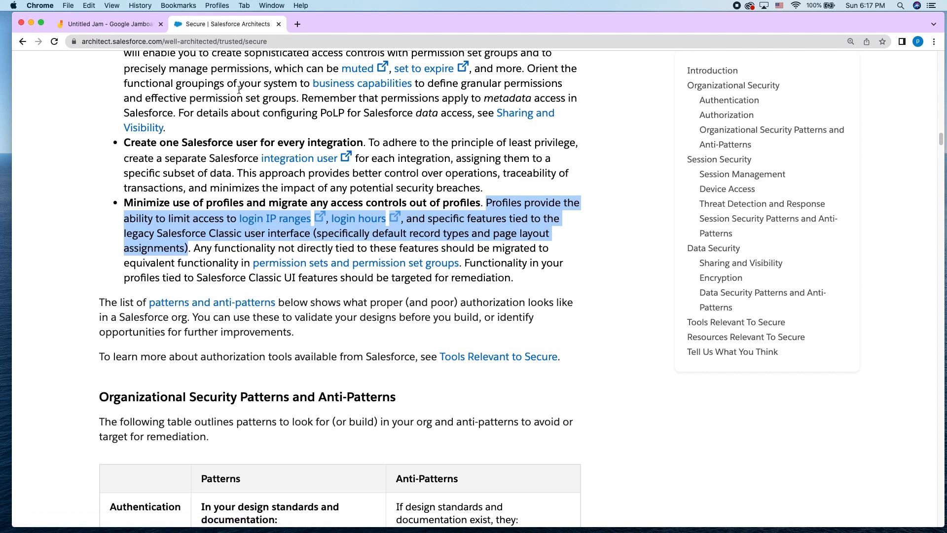
pyautogui.scroll(1, 219, 150)
pyautogui.scroll(10, 219, 150)
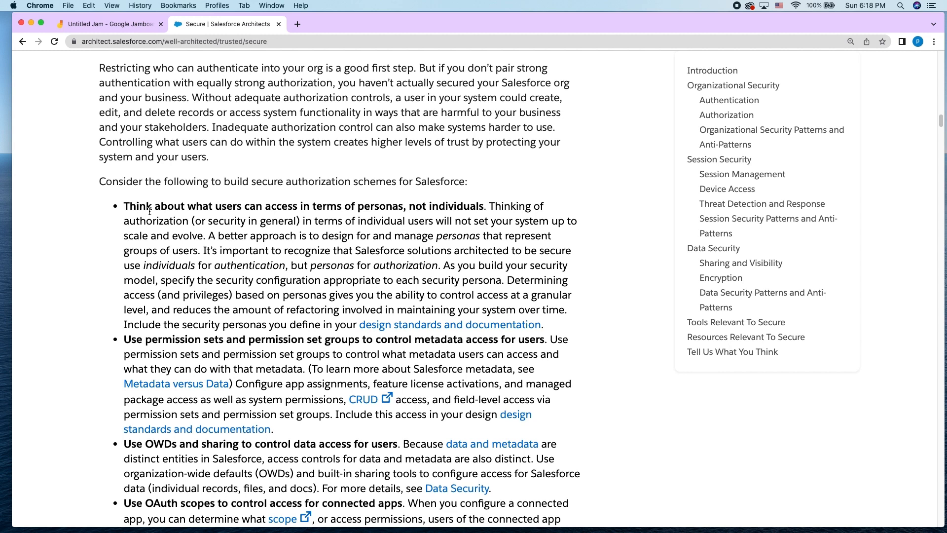
# Step: Switch to the Jamboard and add a pink sticky note reading "persona - job to be done"
pyautogui.click(123, 27)
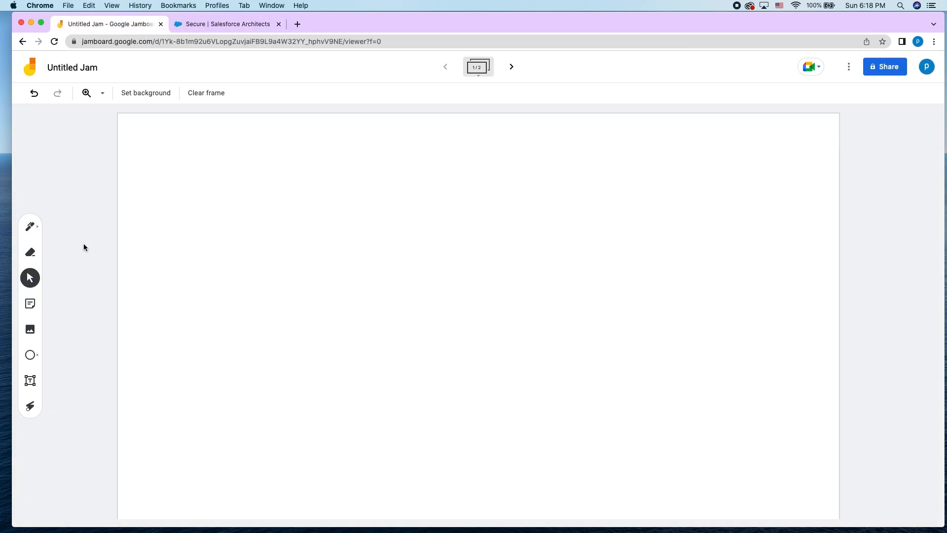
pyautogui.click(29, 307)
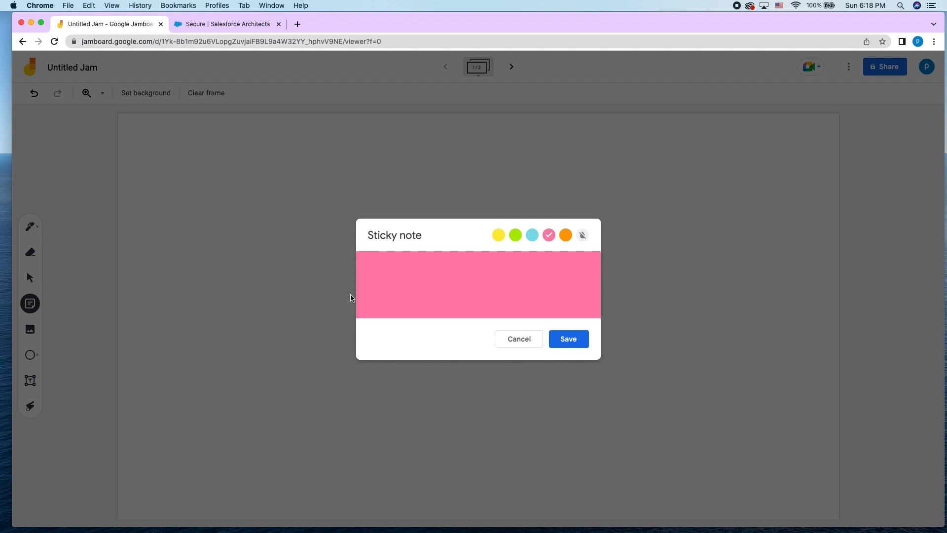
pyautogui.write('persona - job to be done')
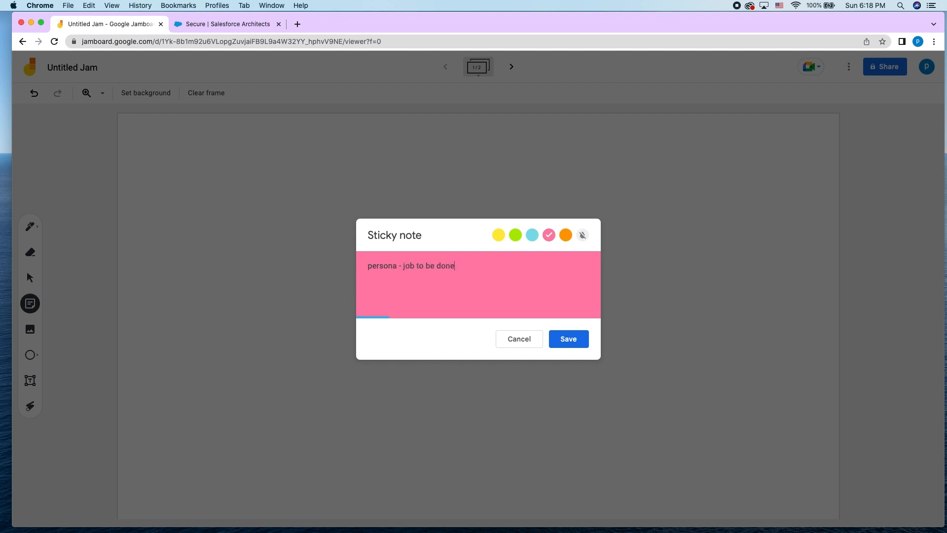
pyautogui.press('Return')
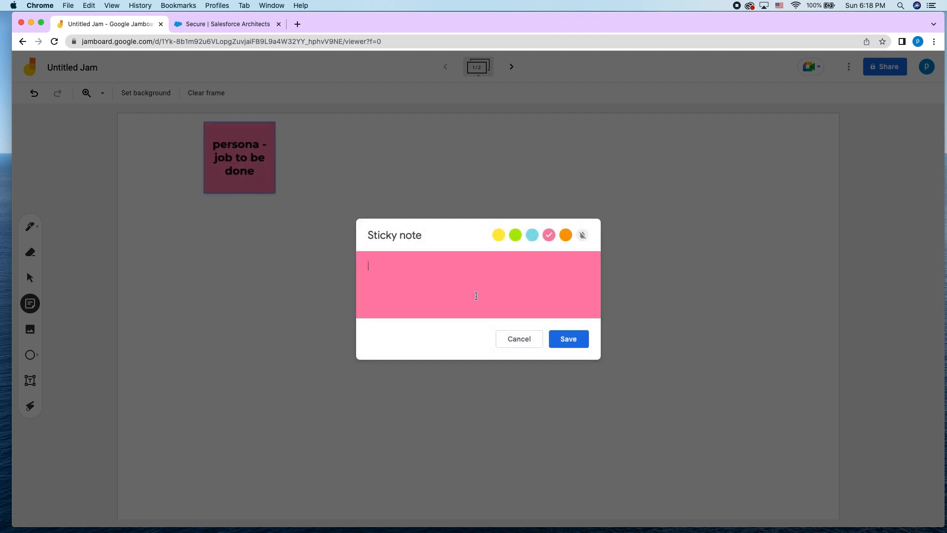
# Step: Add two pink sticky notes reading "Sales - create opps, create accounts, contacts" and "Service - create cases, view accounts/opps,"
pyautogui.write('Sales - create opps, create accou')
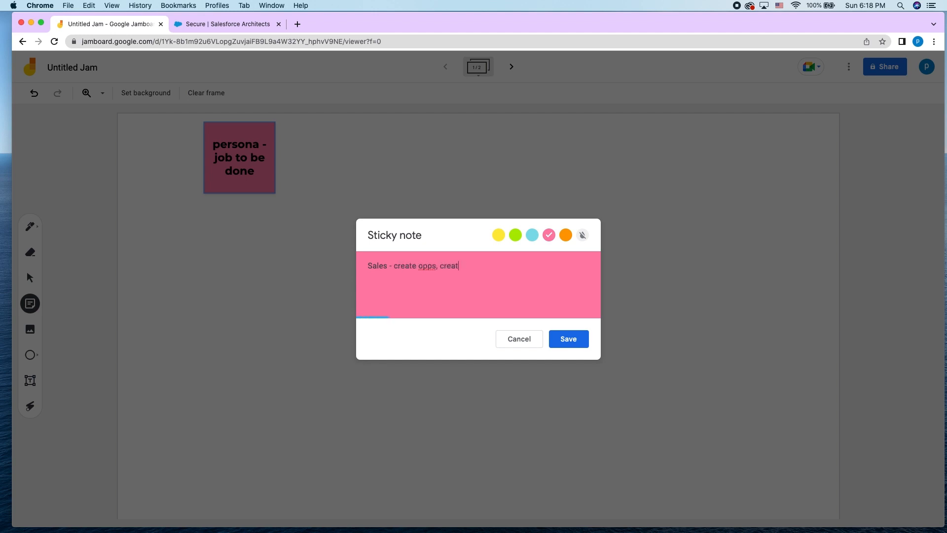
pyautogui.write('nts, contacts')
pyautogui.click(570, 346)
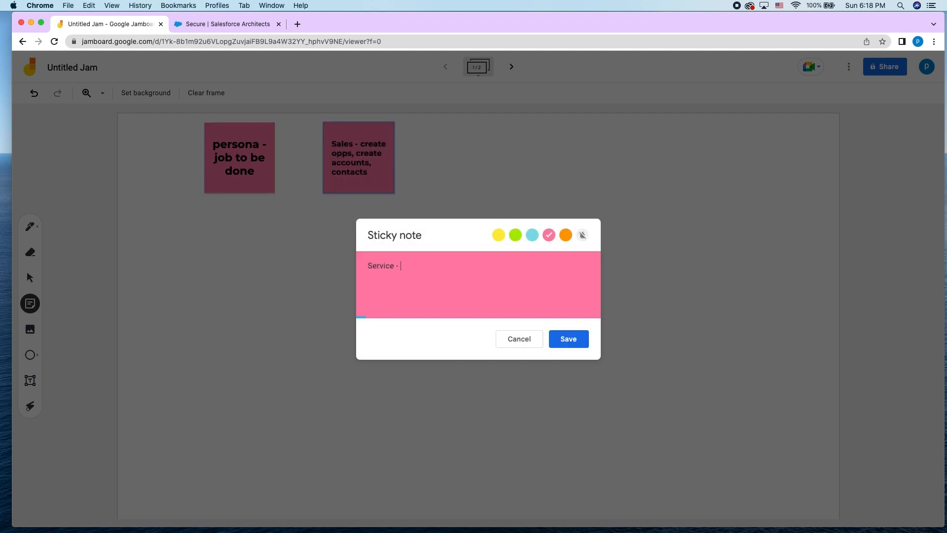
pyautogui.write('create cases, view accoun')
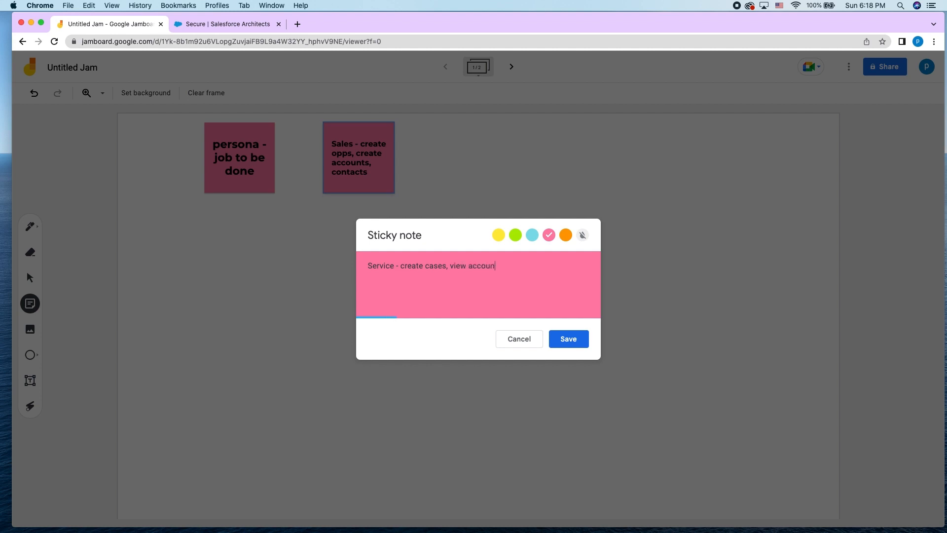
pyautogui.write('ts/opps,')
pyautogui.click(567, 339)
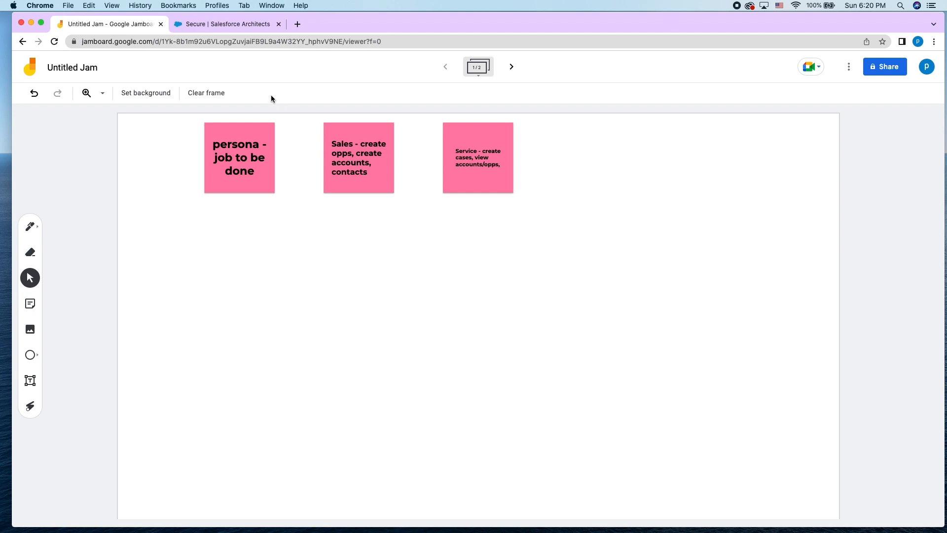
# Step: Switch to the Salesforce Architects page, read the guidance on minimizing use of profiles and clear its text highlight
pyautogui.click(224, 26)
pyautogui.scroll(-10, 308, 408)
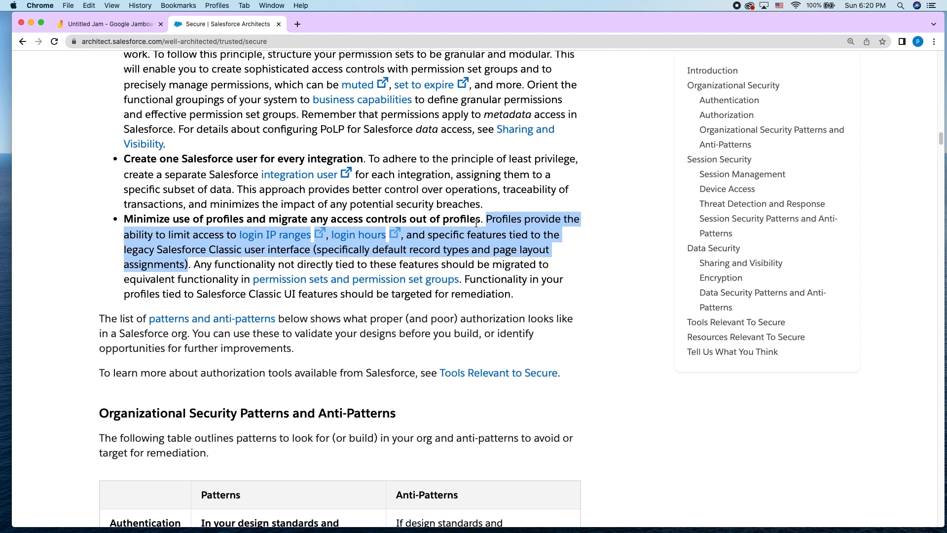
pyautogui.click(476, 223)
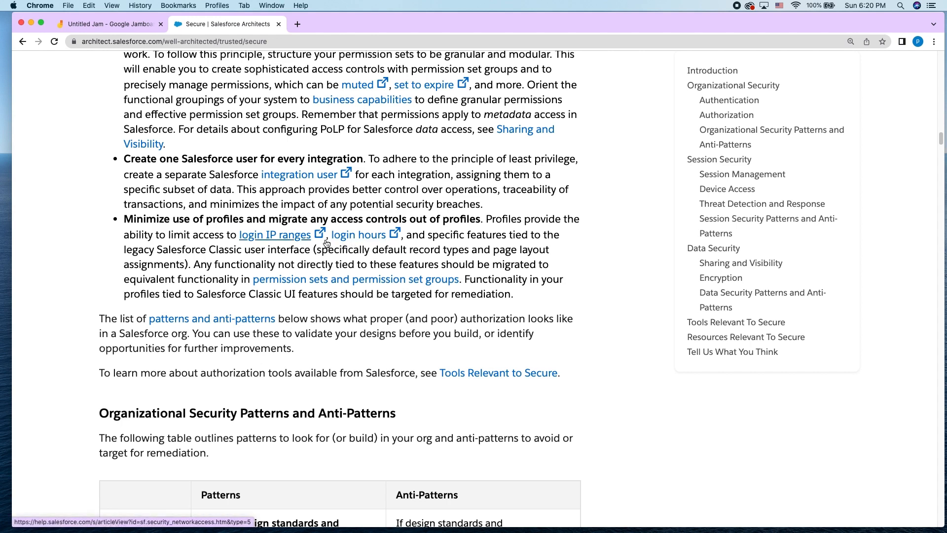
# Step: Back in the Jamboard, add a yellow "minimum access profile" sticky note and place it well below the persona note
pyautogui.click(126, 25)
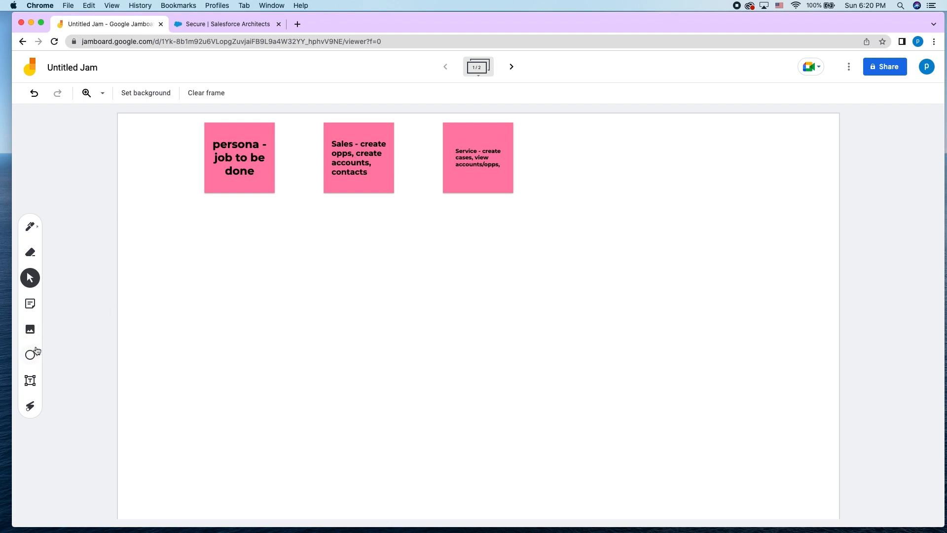
pyautogui.click(43, 304)
pyautogui.write('mimimu')
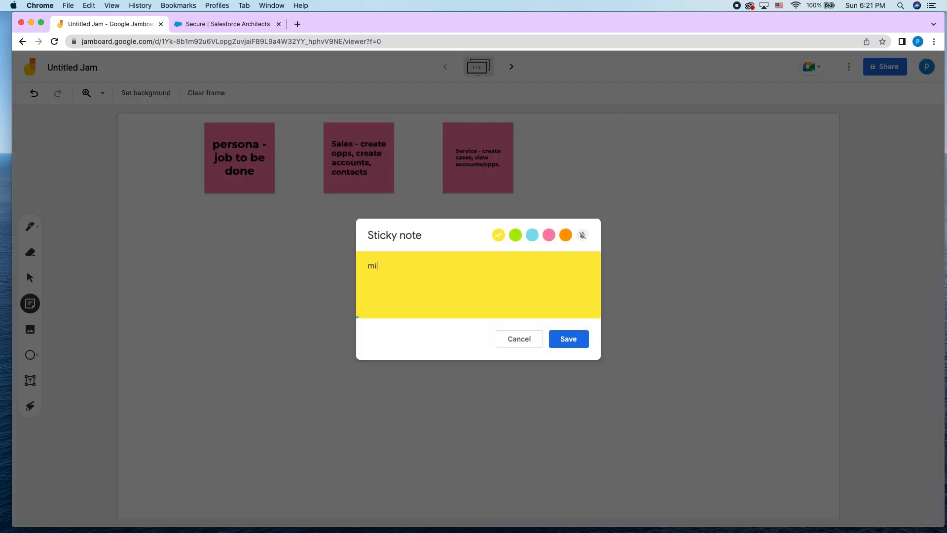
pyautogui.write('m access profile')
pyautogui.press('Return')
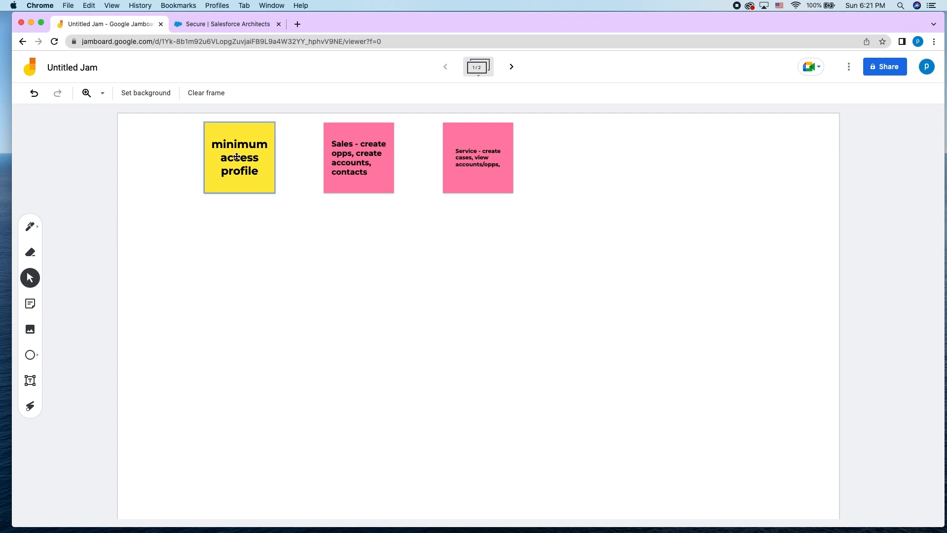
pyautogui.moveTo(236, 154); pyautogui.dragTo(247, 341)
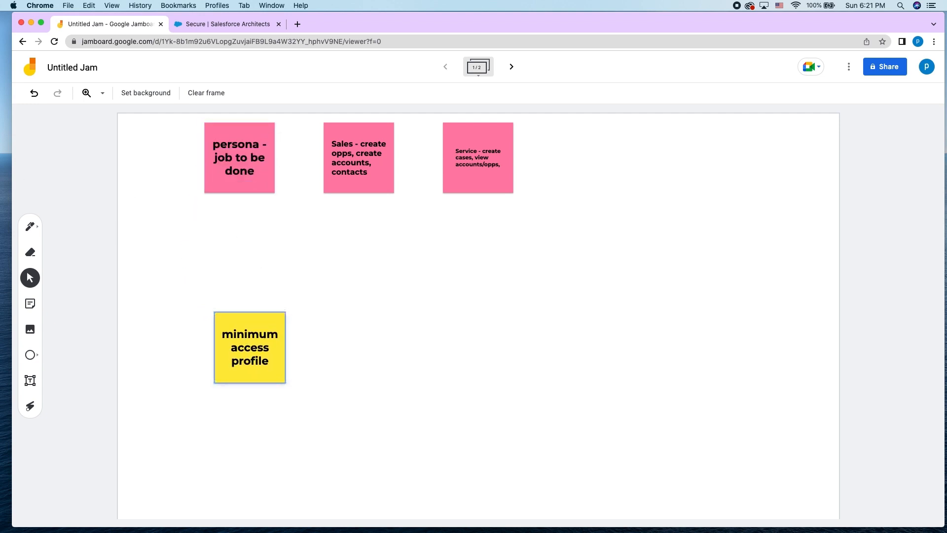
# Step: Switch to the Salesforce Setup window, search for "profi" and open the Profiles page
pyautogui.moveTo(0, 69); pyautogui.dragTo(175, 21)
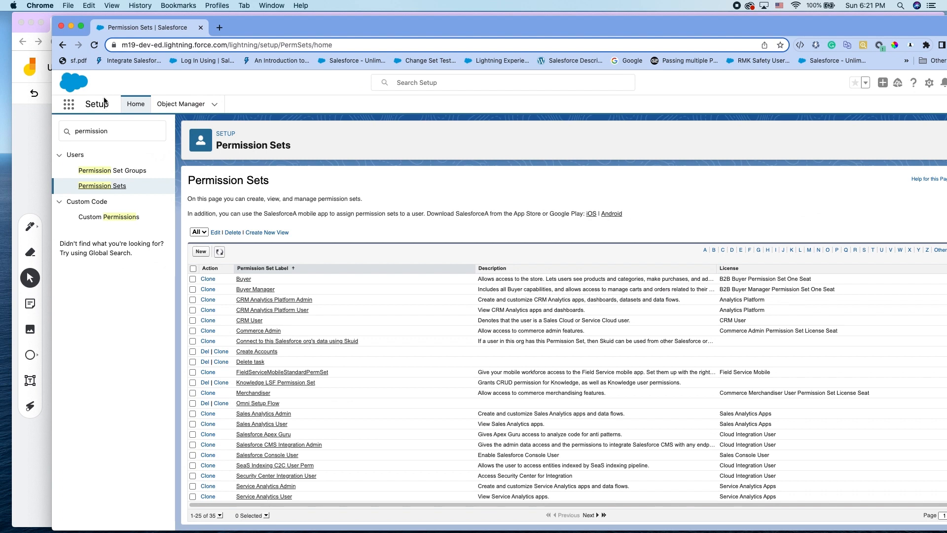
pyautogui.click(114, 131)
pyautogui.doubleClick(91, 131)
pyautogui.write('profi')
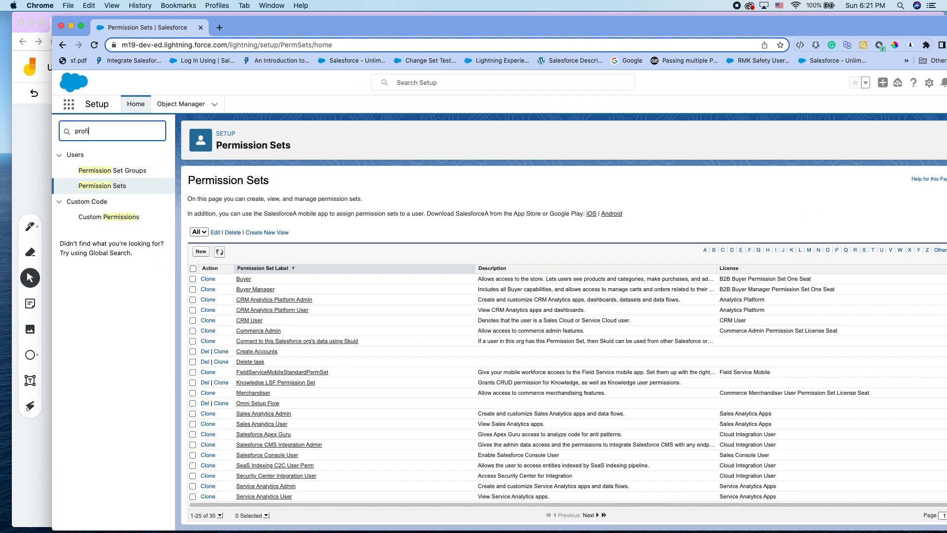
pyautogui.click(90, 171)
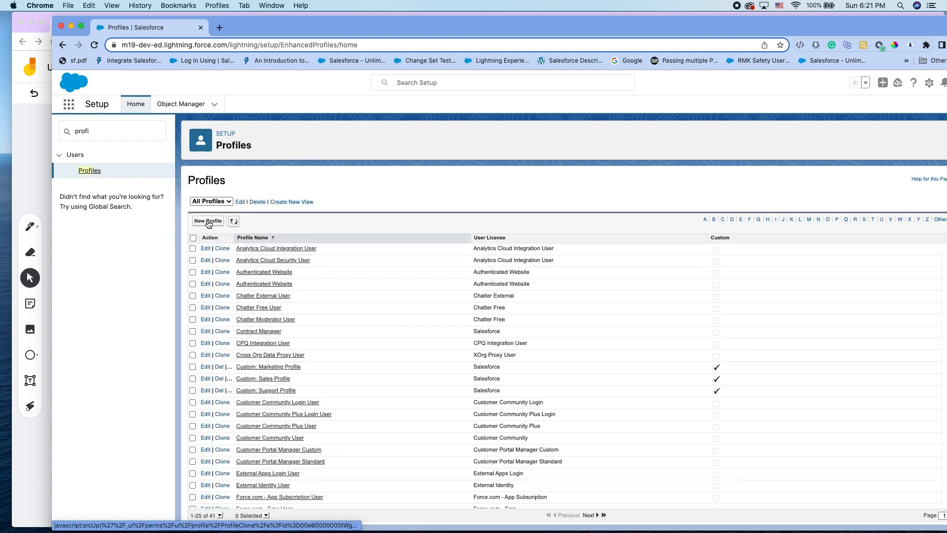
# Step: Start a new profile based on the existing Minimum Access - Salesforce profile, leaving its name blank
pyautogui.click(208, 222)
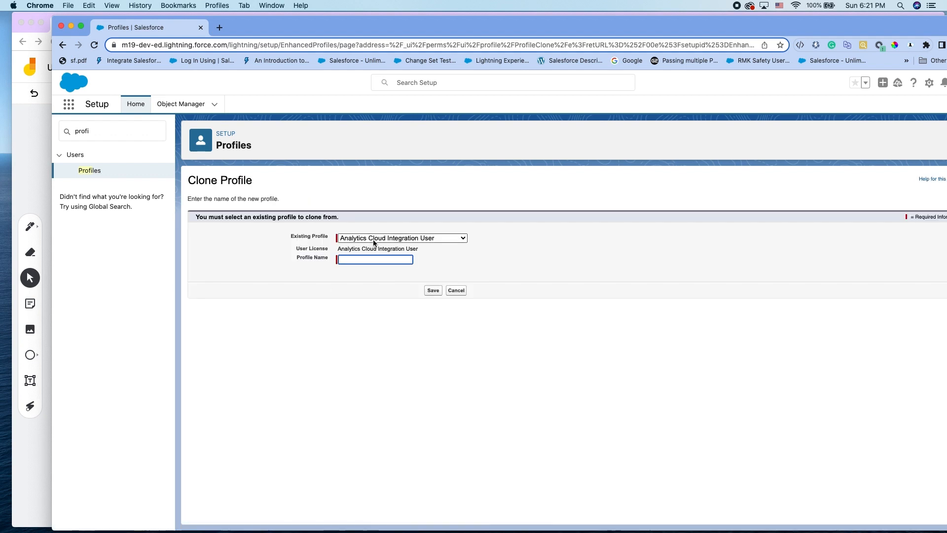
pyautogui.click(376, 238)
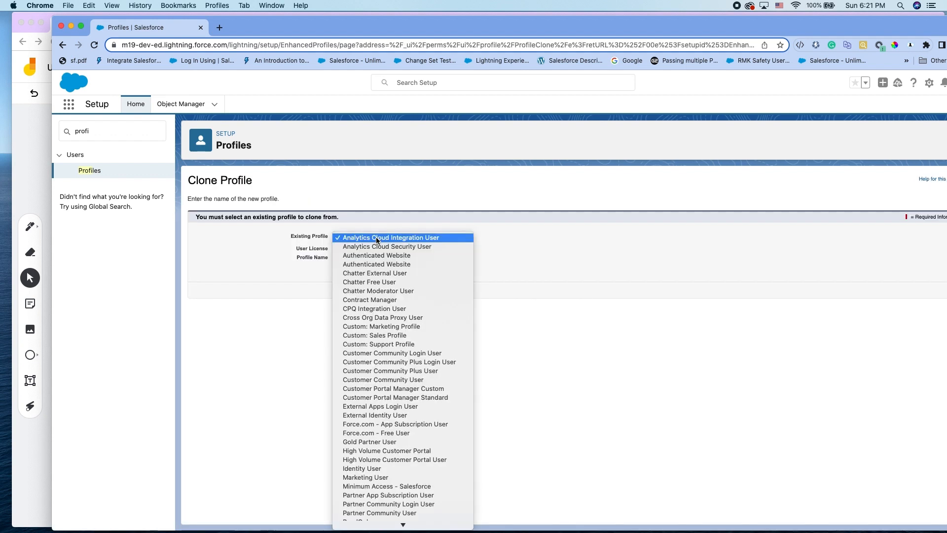
pyautogui.click(378, 486)
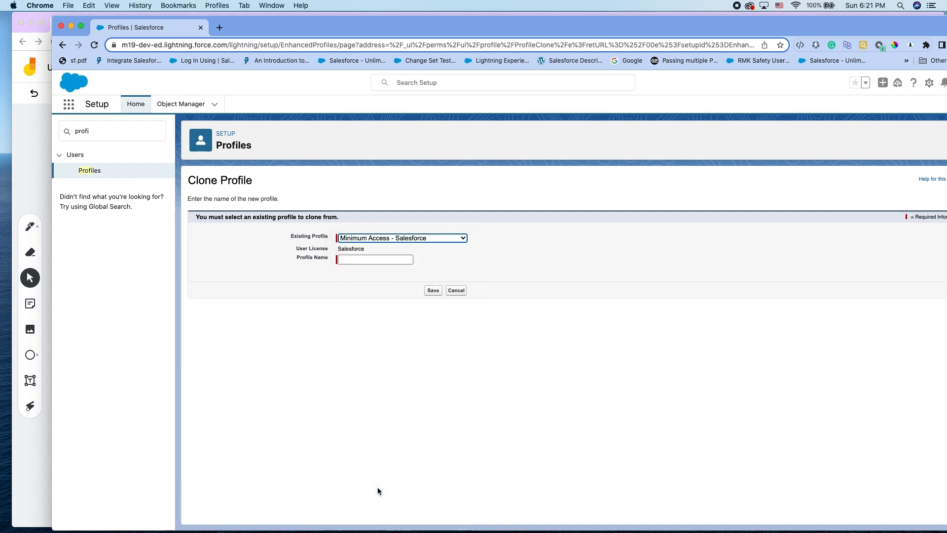
pyautogui.click(366, 260)
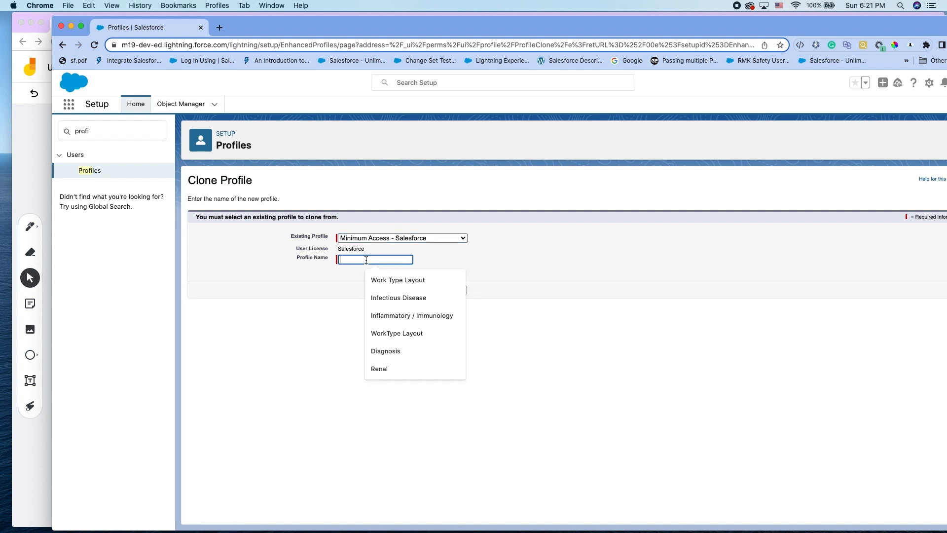
pyautogui.click(331, 296)
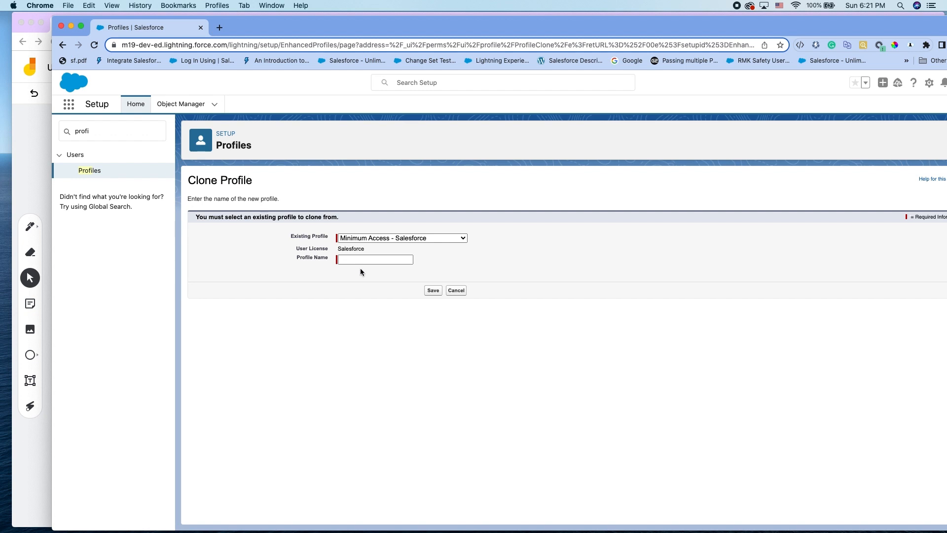
# Step: Return to the Jamboard and begin an orange sticky note with the text "Create Accounts"
pyautogui.moveTo(150, 26); pyautogui.dragTo(0, 25)
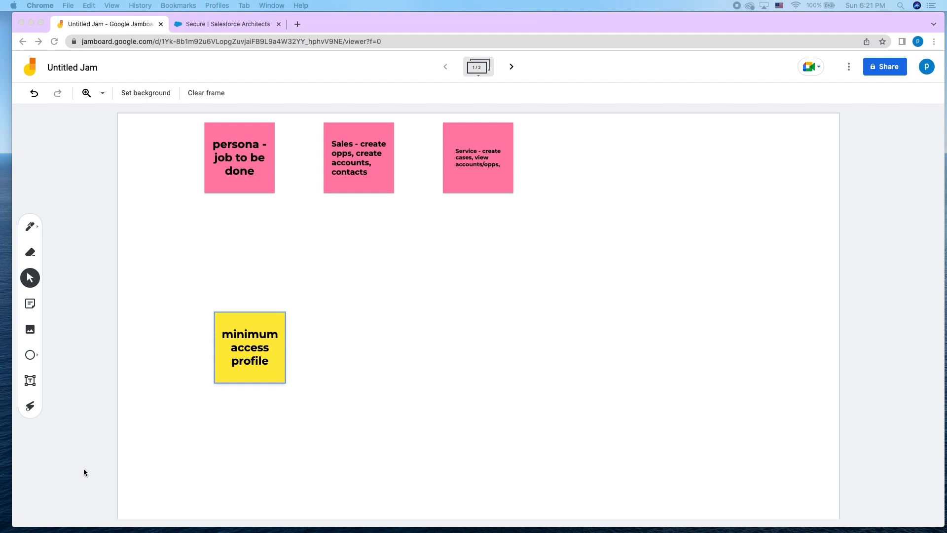
pyautogui.click(30, 307)
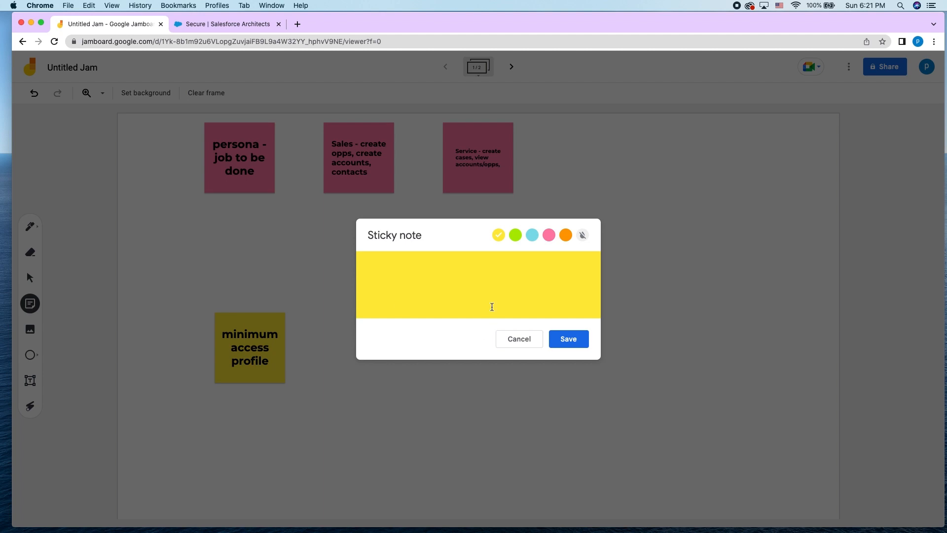
pyautogui.click(566, 235)
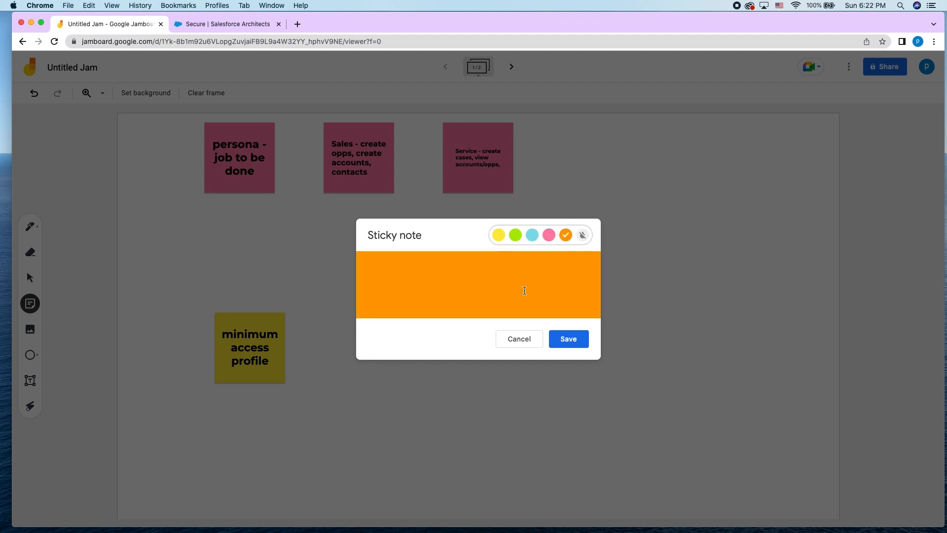
pyautogui.click(524, 290)
pyautogui.write('C')
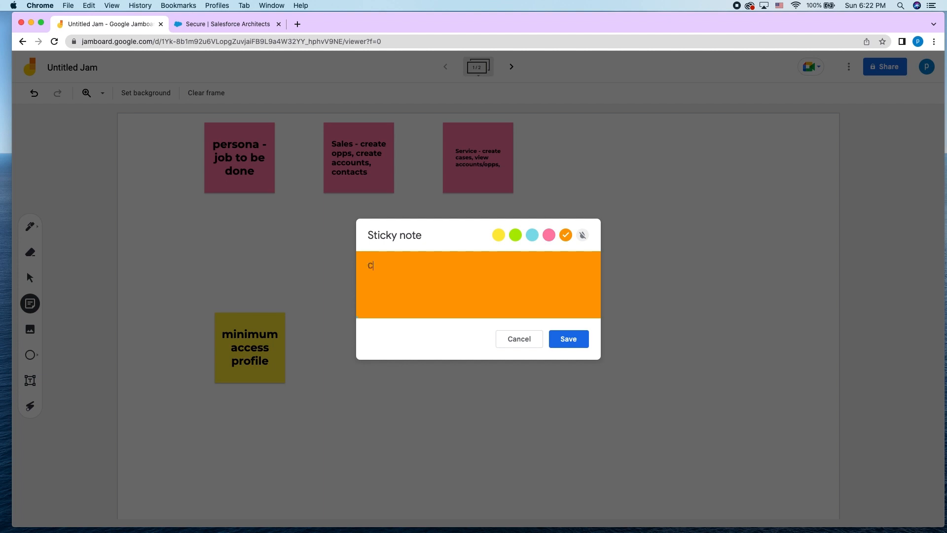
pyautogui.write('reate Accounts')
# Step: Replace the orange sticky note's text with "Sales user" and save the note to the board
pyautogui.moveTo(457, 271); pyautogui.dragTo(368, 268)
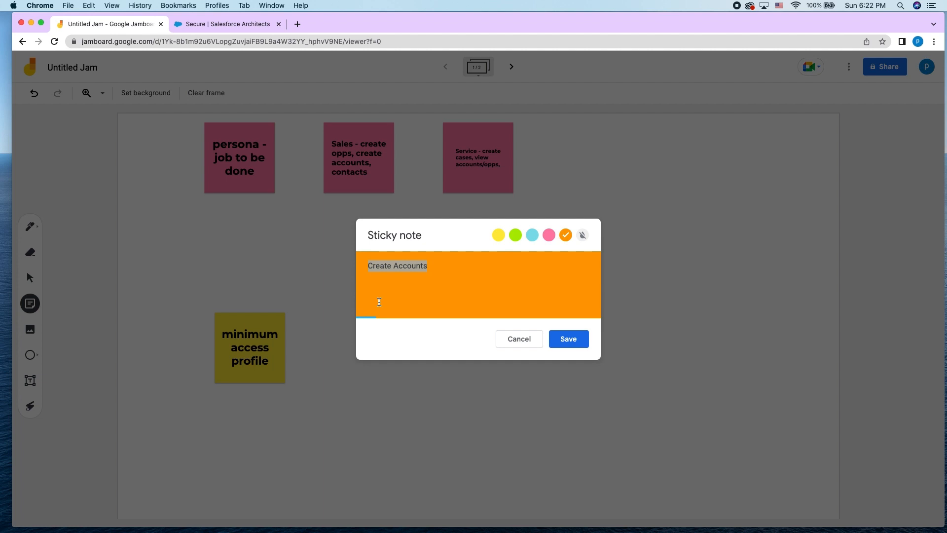
pyautogui.write('Sales user')
pyautogui.click(561, 341)
pyautogui.click(560, 341)
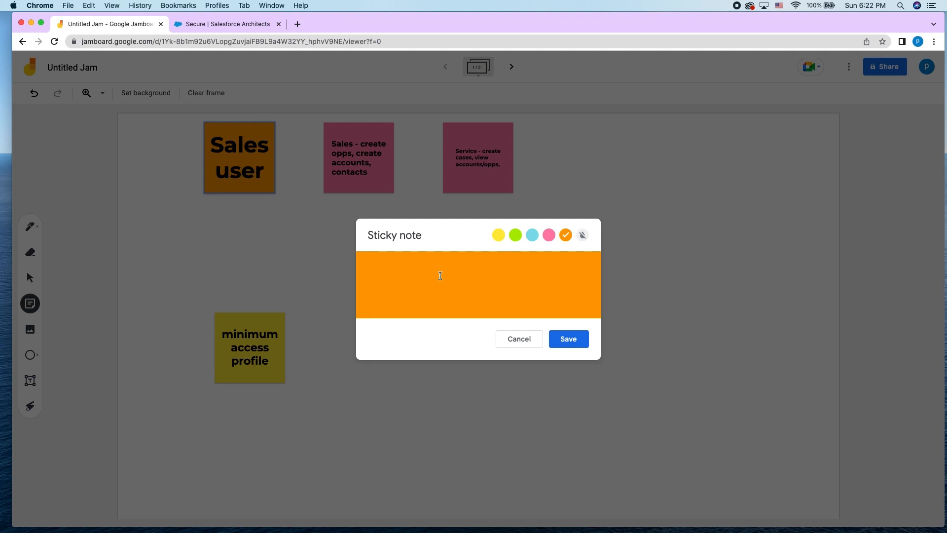
# Step: Add two more orange sticky notes reading "Delete Accounts" and "Call Center"
pyautogui.write('Delete Accounts')
pyautogui.click(563, 345)
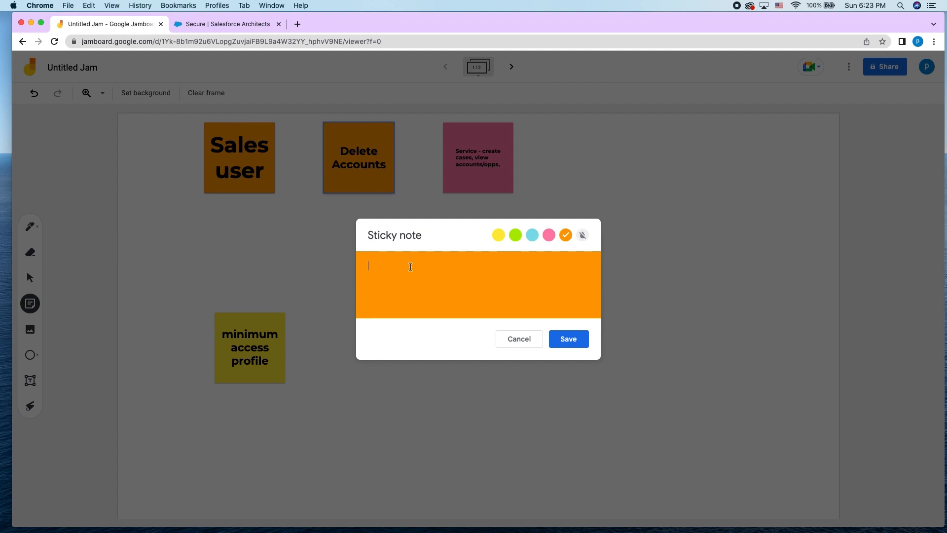
pyautogui.write('Call Center')
pyautogui.click(568, 339)
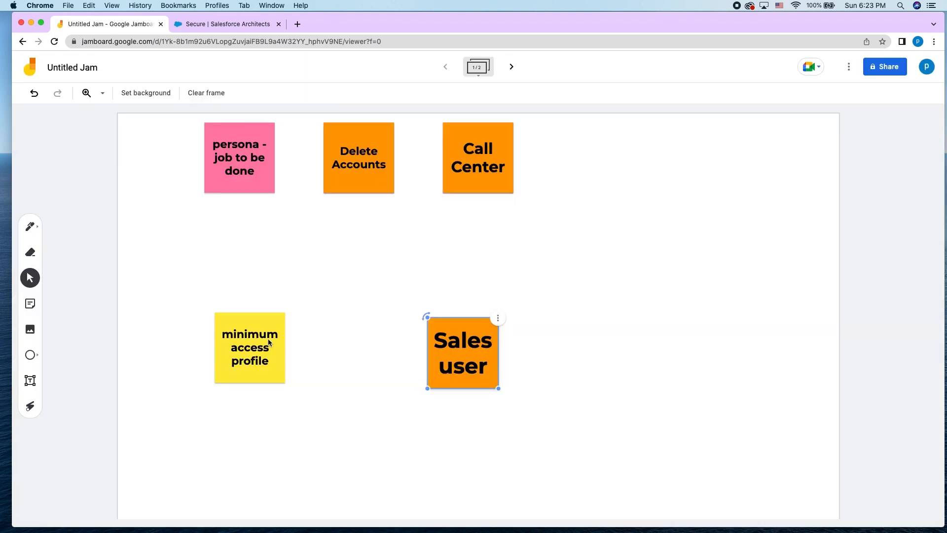
# Step: Add two more orange sticky notes reading "CPQ Permission" and "DocuSign" to the board
pyautogui.moveTo(427, 366)
pyautogui.moveTo(474, 376)
pyautogui.click(30, 303)
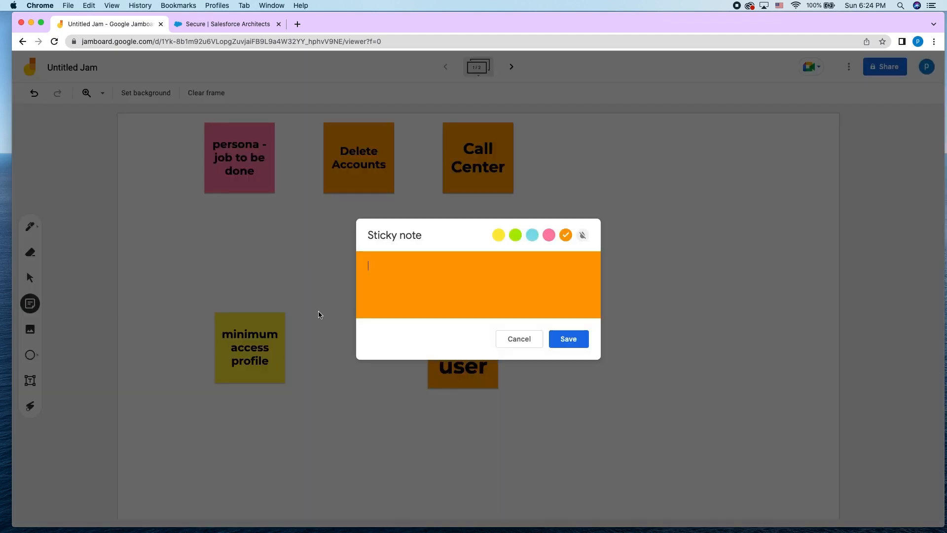
pyautogui.write('CPQ Permission Sers')
pyautogui.press('BackSpace')
pyautogui.press('BackSpace')
pyautogui.click(568, 339)
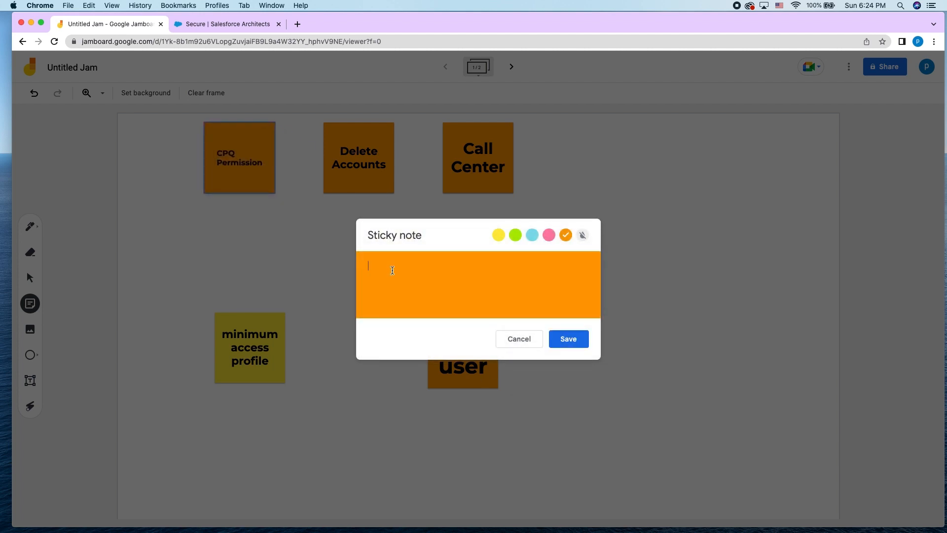
pyautogui.write('DocuSign')
pyautogui.click(556, 344)
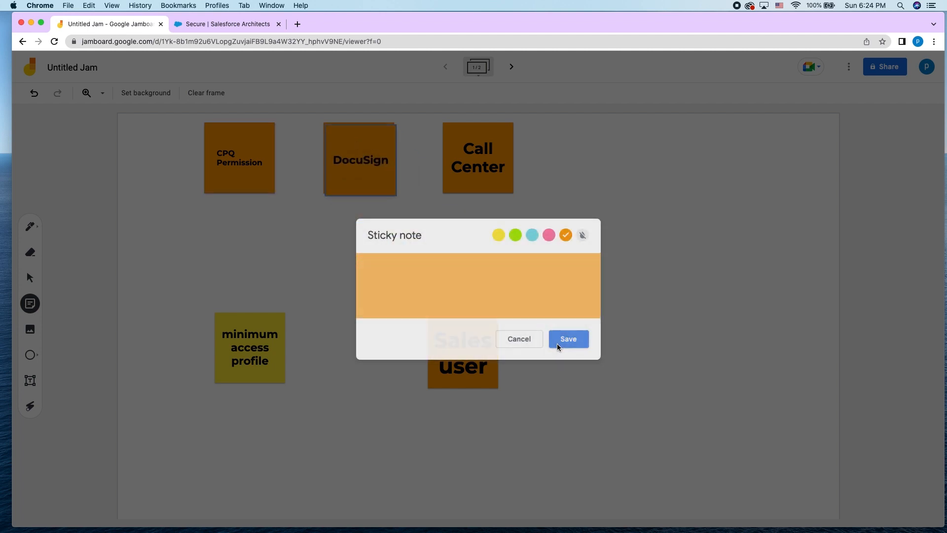
pyautogui.click(511, 345)
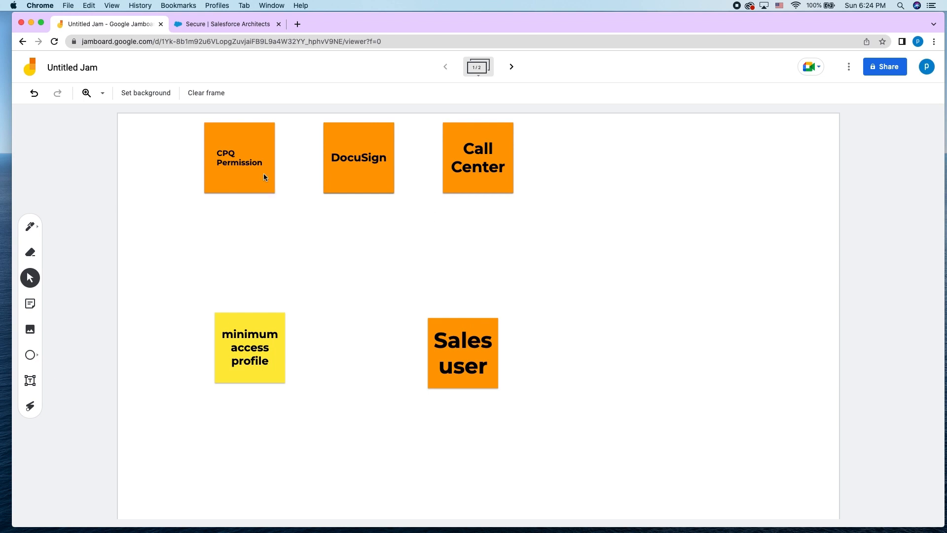
# Step: Place the CPQ Permission note beneath Sales user with DocuSign beside it, and move Delete Accounts next to Call Center
pyautogui.moveTo(264, 177); pyautogui.dragTo(488, 450)
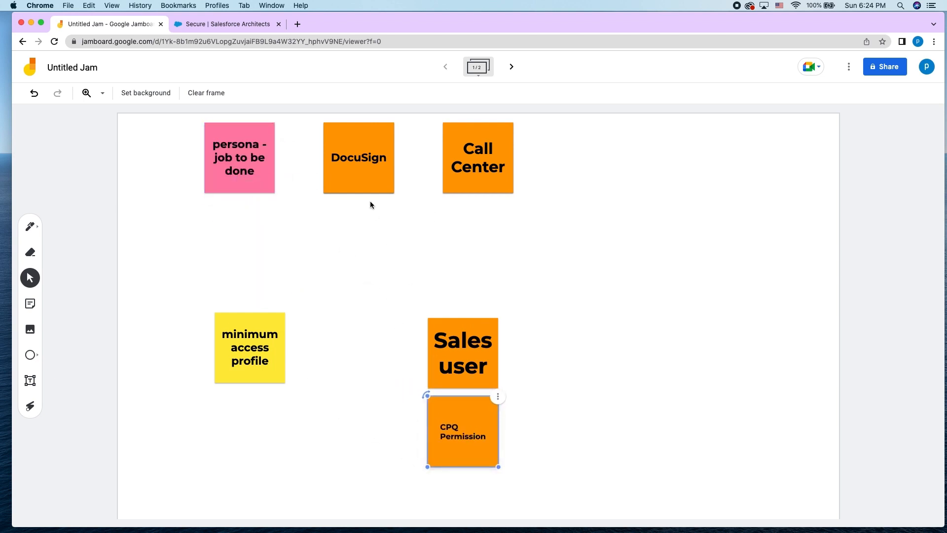
pyautogui.moveTo(357, 163); pyautogui.dragTo(548, 439)
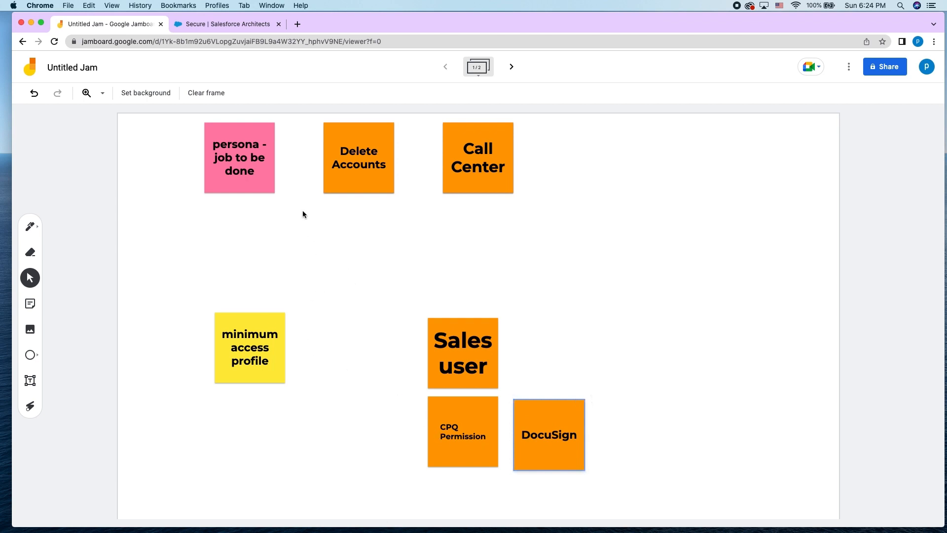
pyautogui.moveTo(381, 179); pyautogui.dragTo(572, 179)
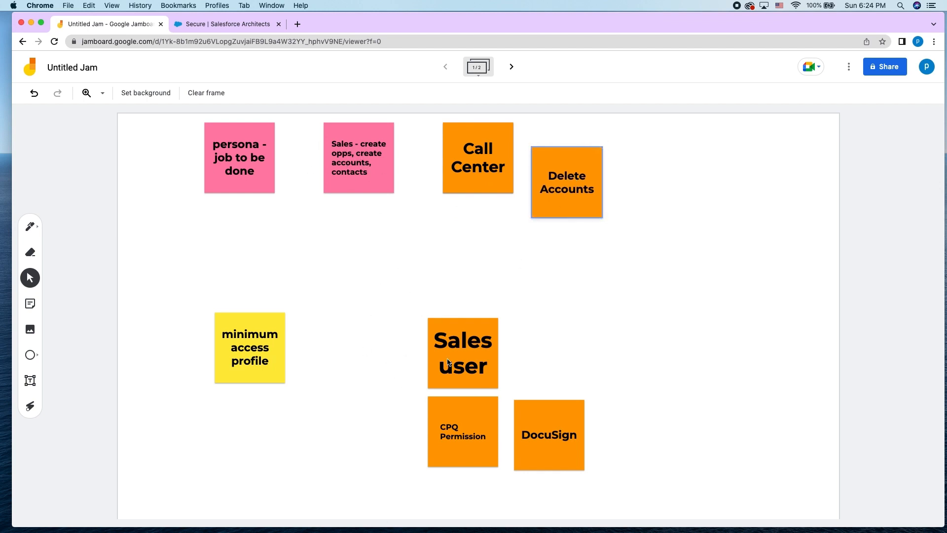
# Step: Draw a circle around Sales user, CPQ Permission and DocuSign, and label its edge with an orange sticky note reading "Permission Set group"
pyautogui.click(30, 226)
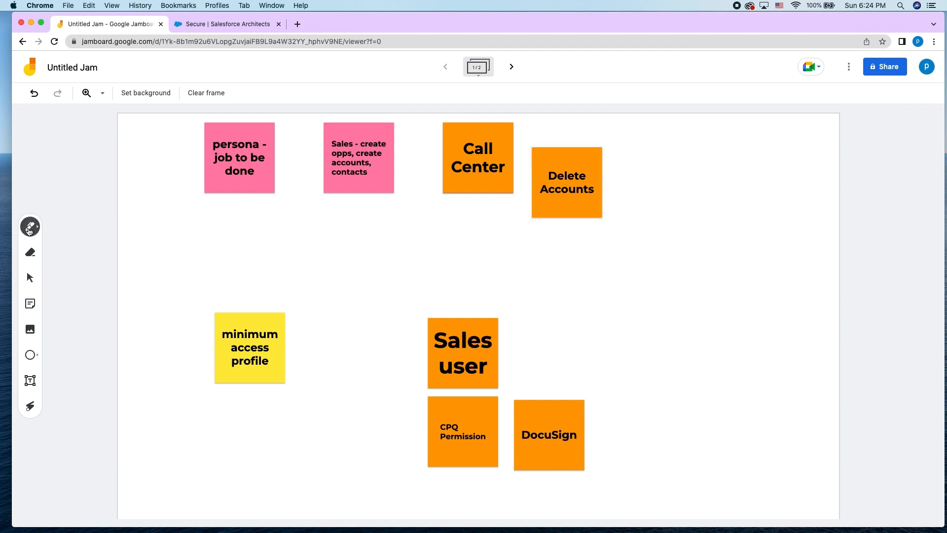
pyautogui.moveTo(609, 310)
pyautogui.mouseDown()
pyautogui.moveTo(387, 333)
pyautogui.moveTo(475, 507)
pyautogui.moveTo(628, 427)
pyautogui.moveTo(602, 339)
pyautogui.moveTo(501, 284)
pyautogui.mouseUp()
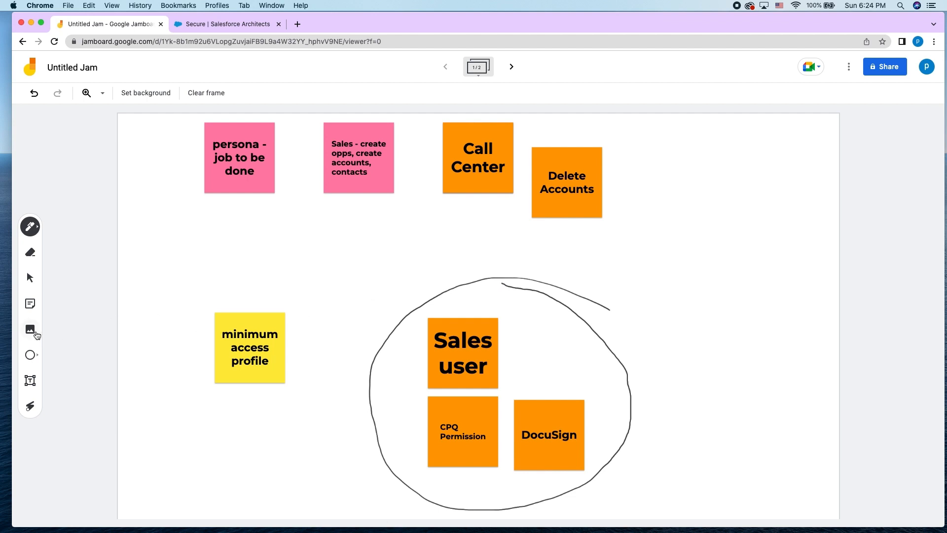
pyautogui.click(30, 309)
pyautogui.write('P')
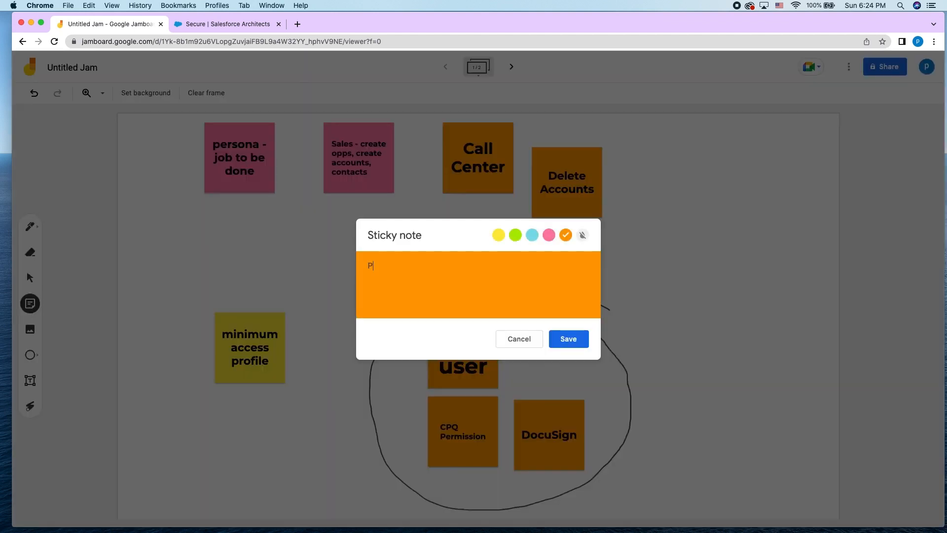
pyautogui.write('ermission Set go')
pyautogui.write('oup')
pyautogui.click(567, 339)
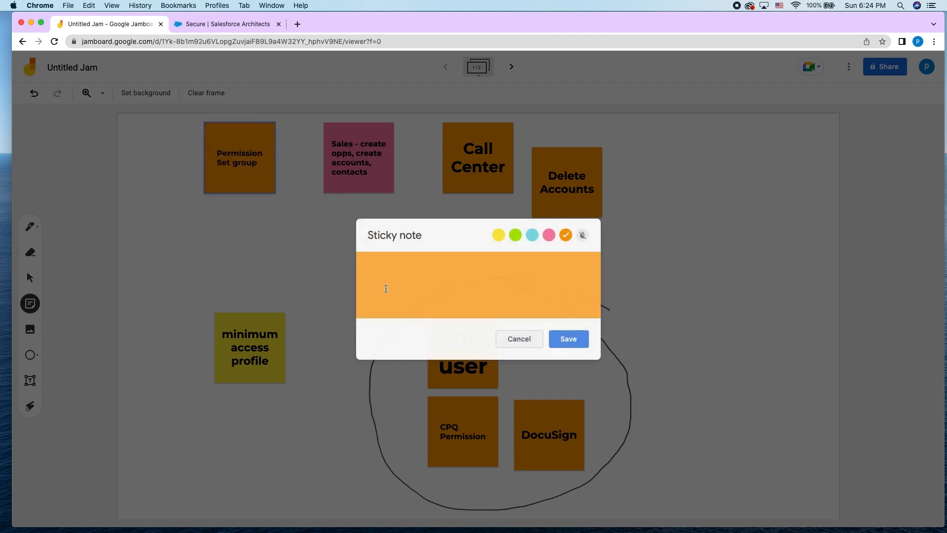
pyautogui.click(525, 344)
pyautogui.moveTo(253, 168); pyautogui.dragTo(622, 363)
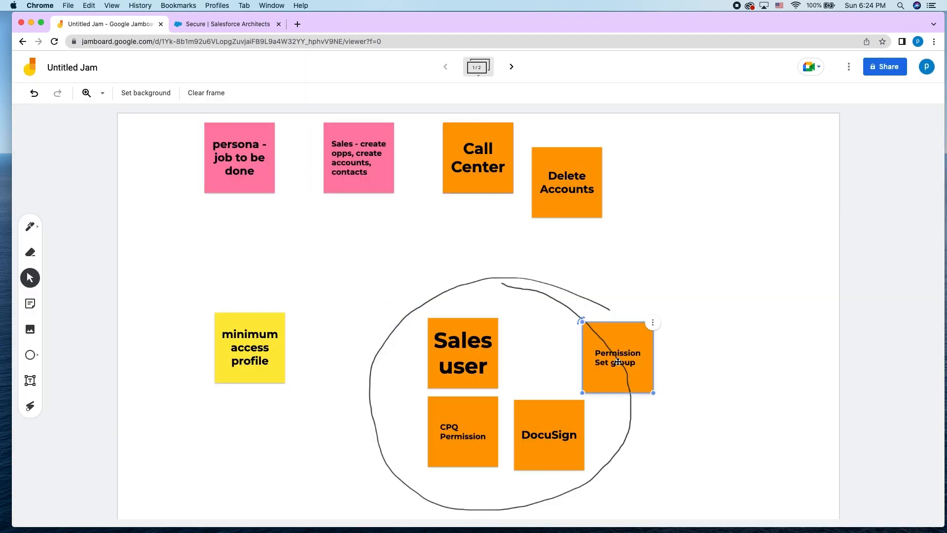
# Step: Recolor the Permission Set group note green and move it to the circle's upper-right edge
pyautogui.click(652, 323)
pyautogui.click(651, 327)
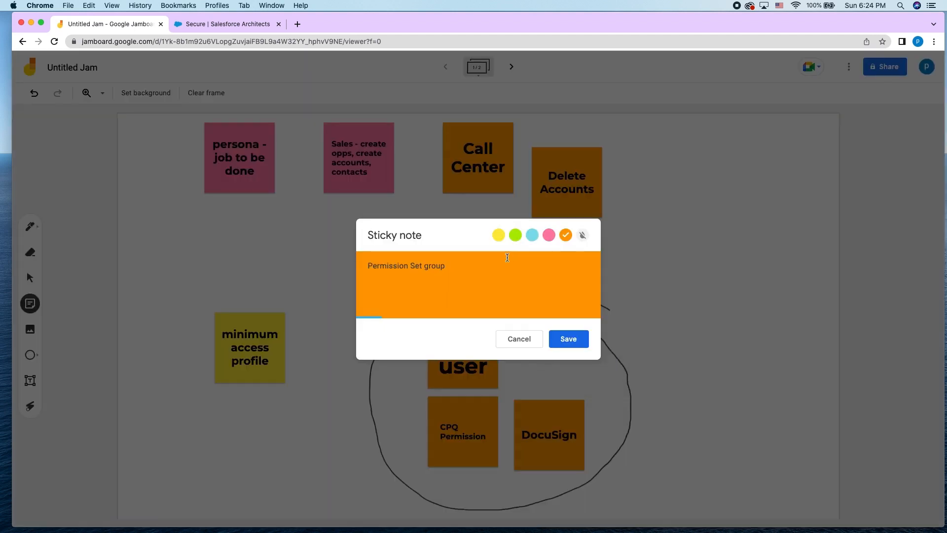
pyautogui.click(515, 236)
pyautogui.click(581, 340)
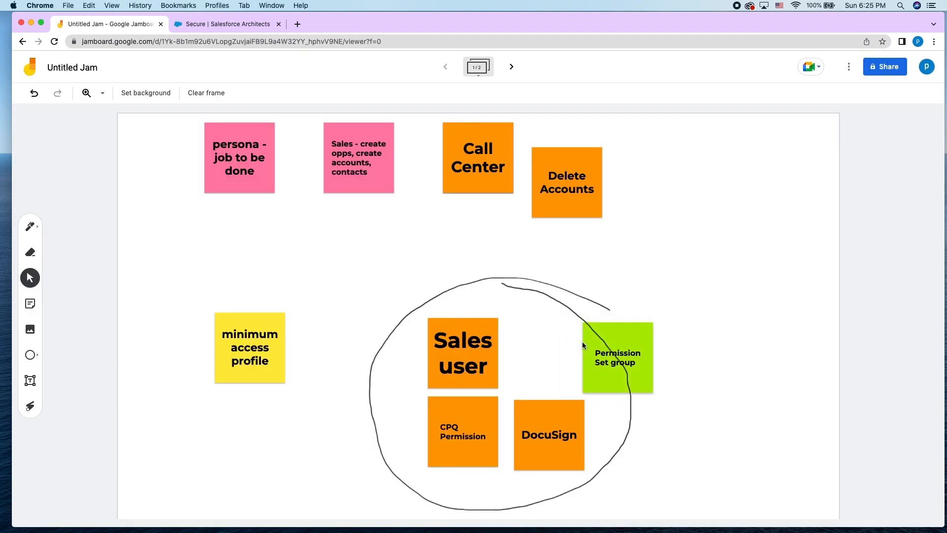
pyautogui.moveTo(609, 365); pyautogui.dragTo(578, 319)
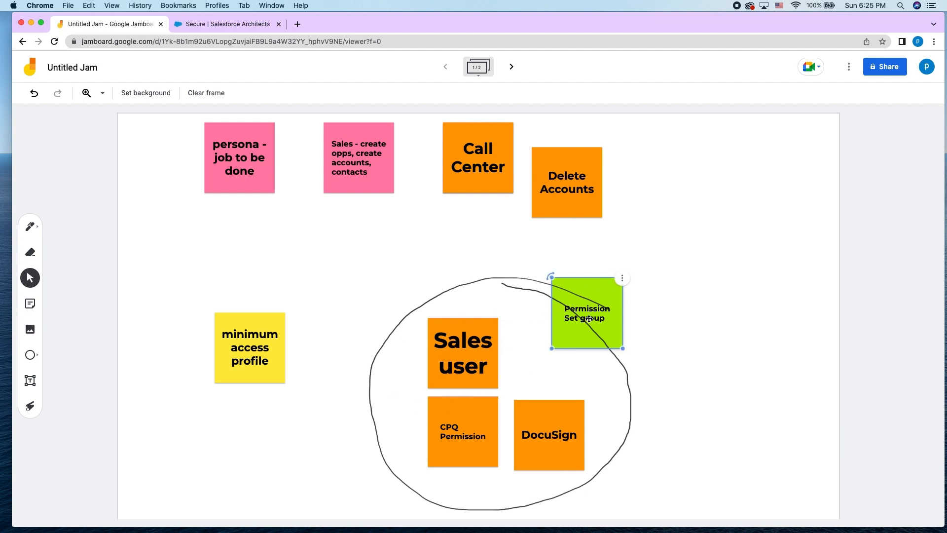
# Step: Extend the green note's text to "Permission Set group - Sales"
pyautogui.doubleClick(588, 318)
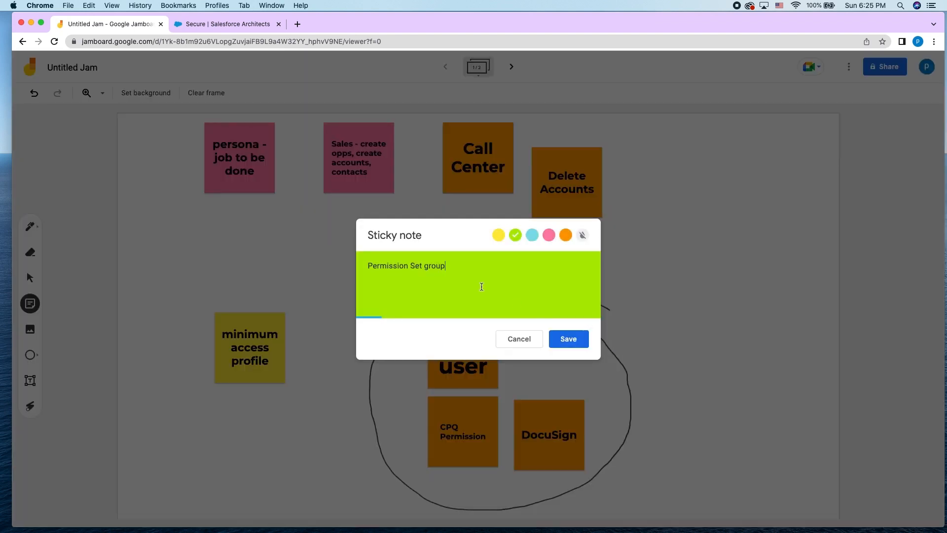
pyautogui.write('- Sales')
pyautogui.click(565, 341)
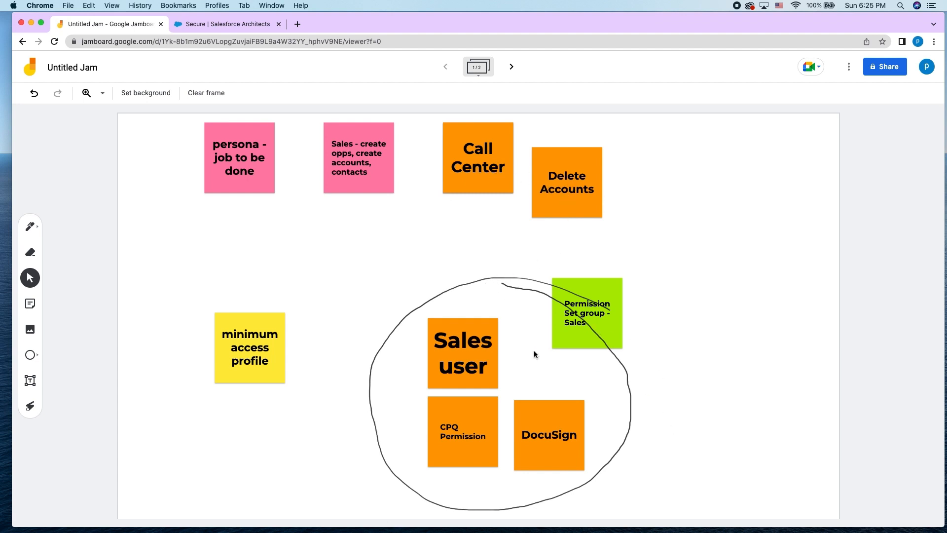
# Step: Move the Delete Accounts note beside DocuSign and draw a second loop enclosing it with the Sales user, CPQ Permission and DocuSign notes
pyautogui.click(463, 346)
pyautogui.click(490, 437)
pyautogui.click(551, 408)
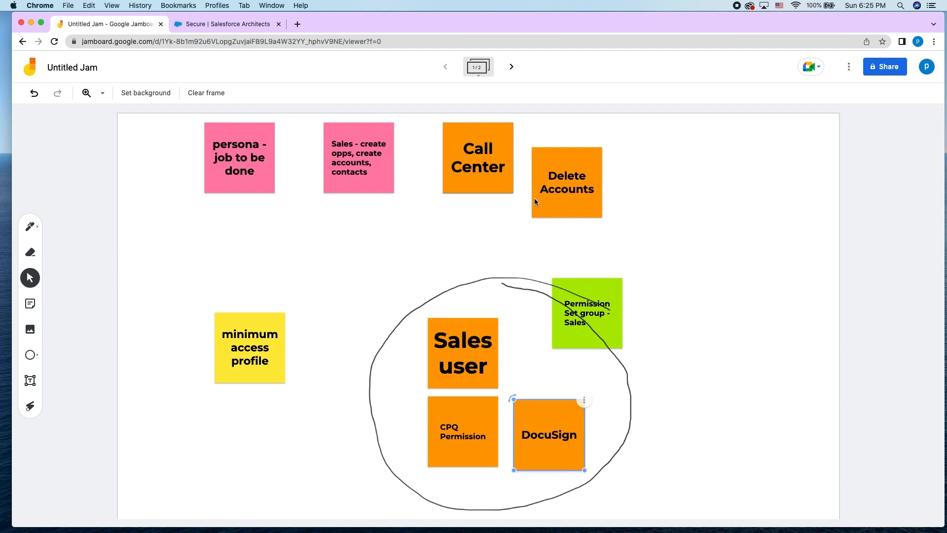
pyautogui.moveTo(567, 183); pyautogui.dragTo(634, 444)
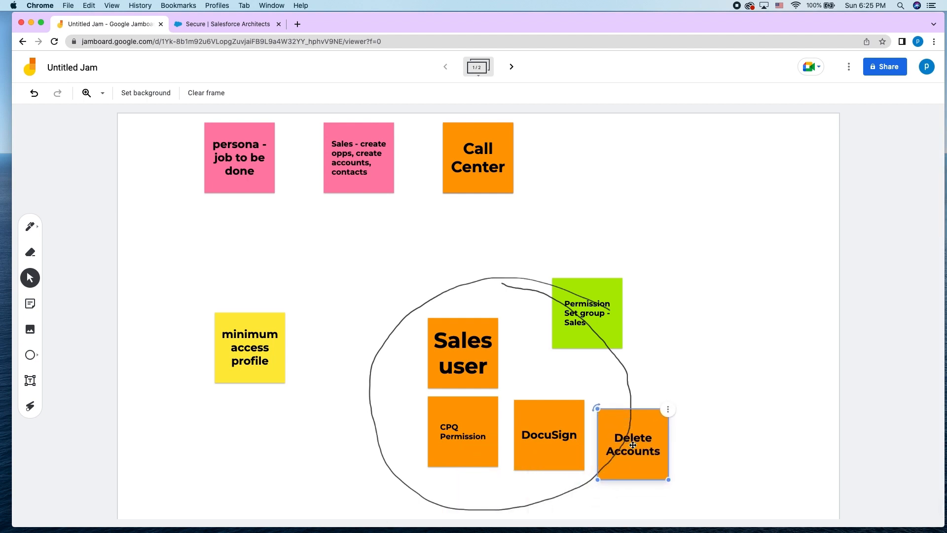
pyautogui.click(29, 226)
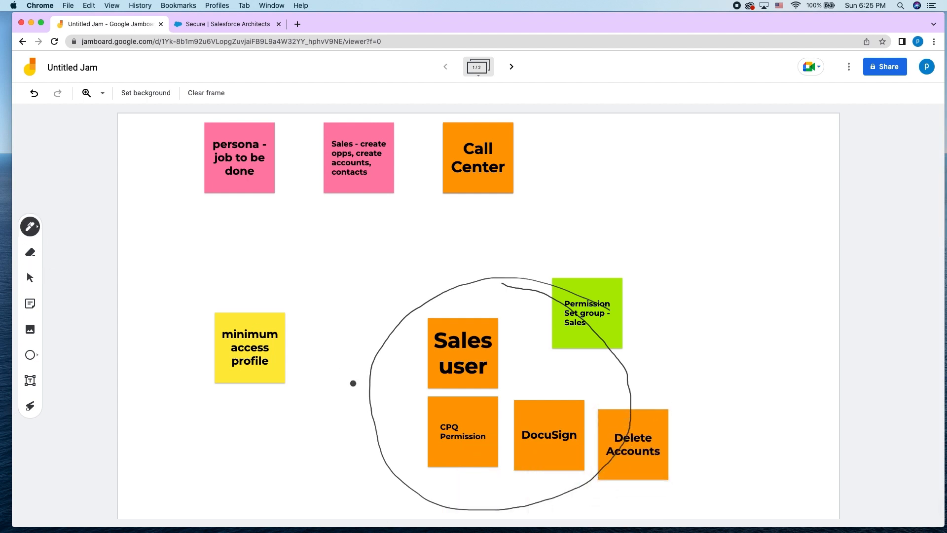
pyautogui.moveTo(352, 332)
pyautogui.mouseDown()
pyautogui.moveTo(487, 321)
pyautogui.moveTo(568, 368)
pyautogui.moveTo(689, 416)
pyautogui.moveTo(613, 514)
pyautogui.moveTo(415, 445)
pyautogui.moveTo(378, 365)
pyautogui.moveTo(392, 324)
pyautogui.mouseUp()
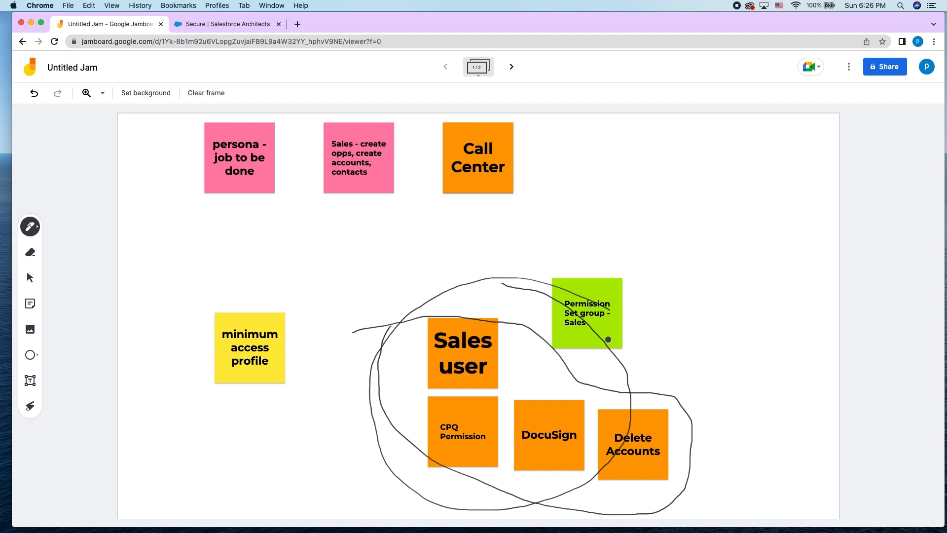
# Step: Add a green sticky note reading "Sales manager PSG" and place it beside Delete Accounts at the second loop's edge
pyautogui.click(31, 314)
pyautogui.write('Sales manager')
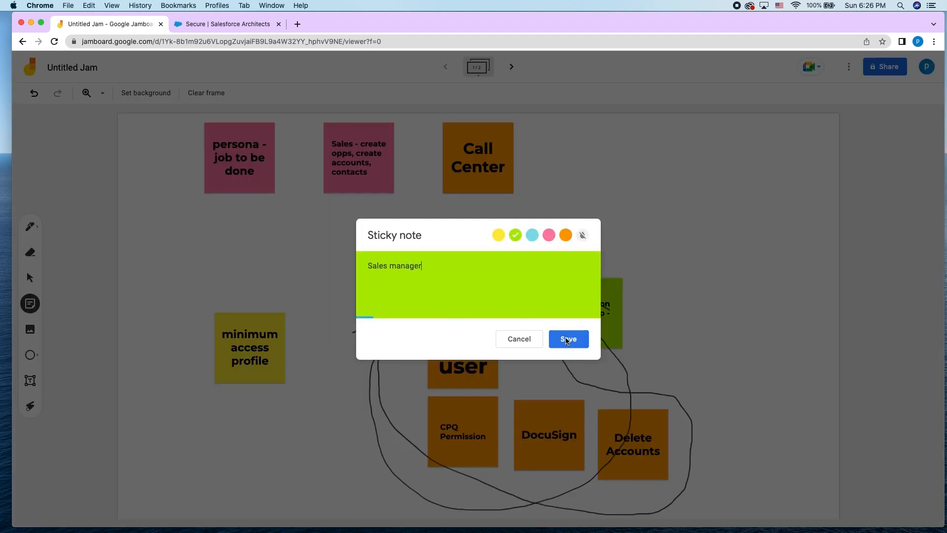
pyautogui.write(' PSG')
pyautogui.click(579, 342)
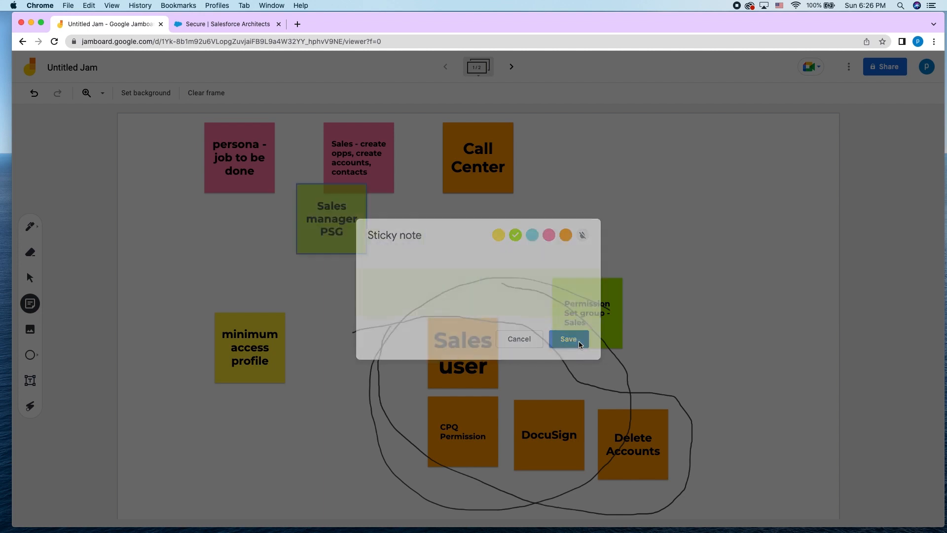
pyautogui.click(523, 339)
pyautogui.moveTo(270, 165); pyautogui.dragTo(712, 467)
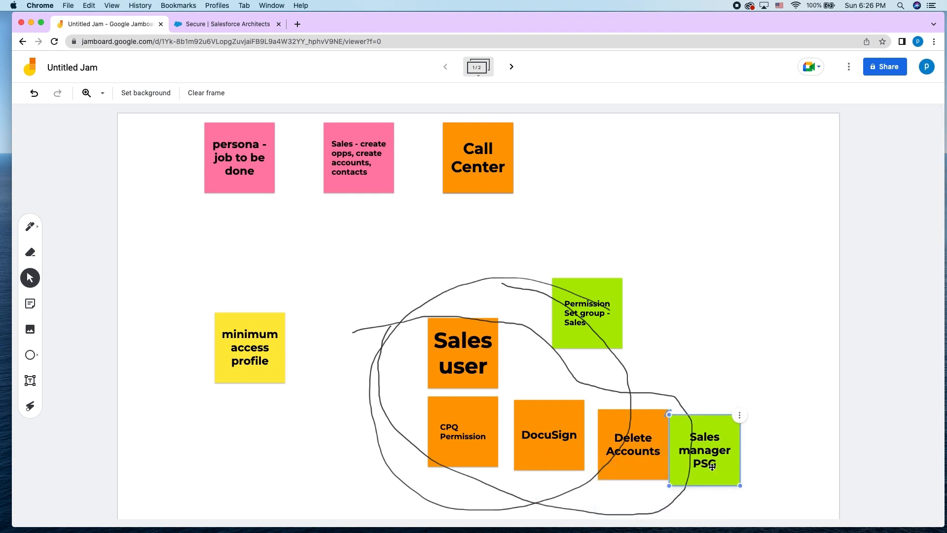